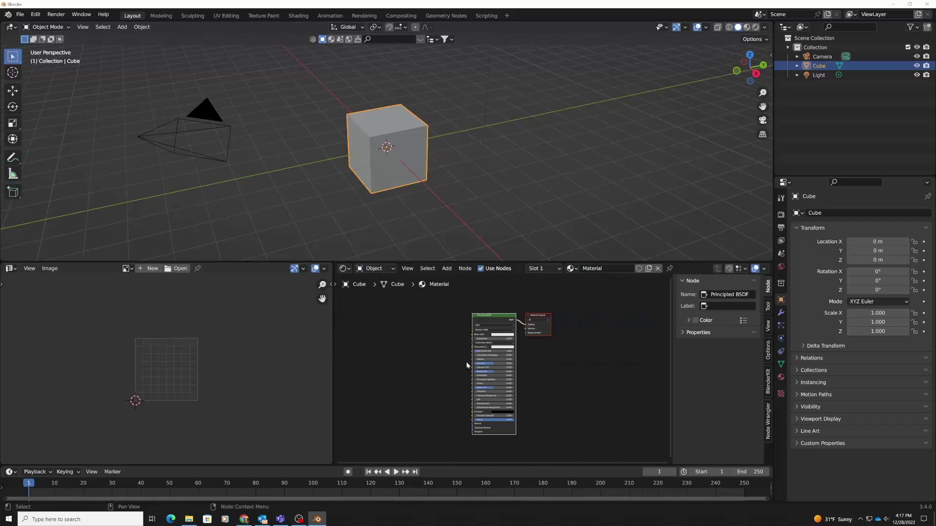
Zoom the Shader Editor onto the default cube's Principled BSDF node.
scroll(458, 355, "up", 3)
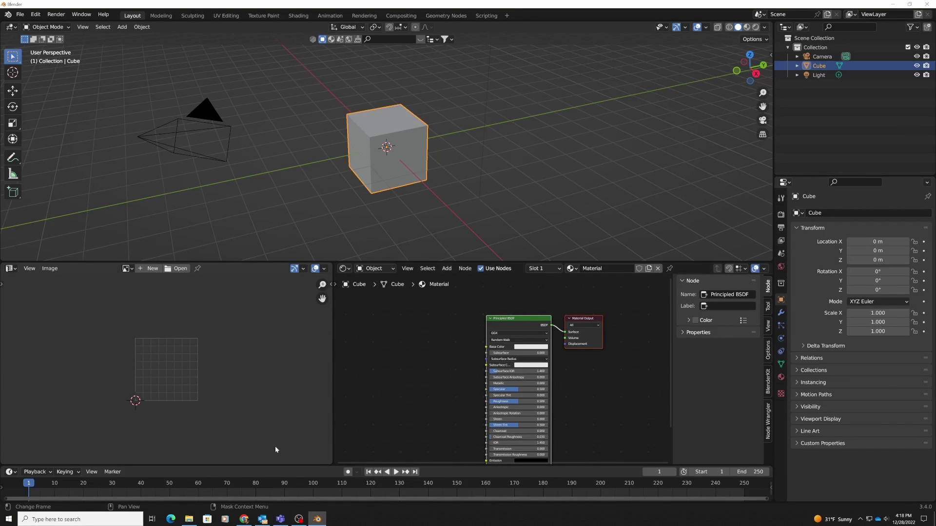
Drag StreetFighter.mp4 in as an Image Texture node and wire its Color into Base Color.
left_click(189, 520)
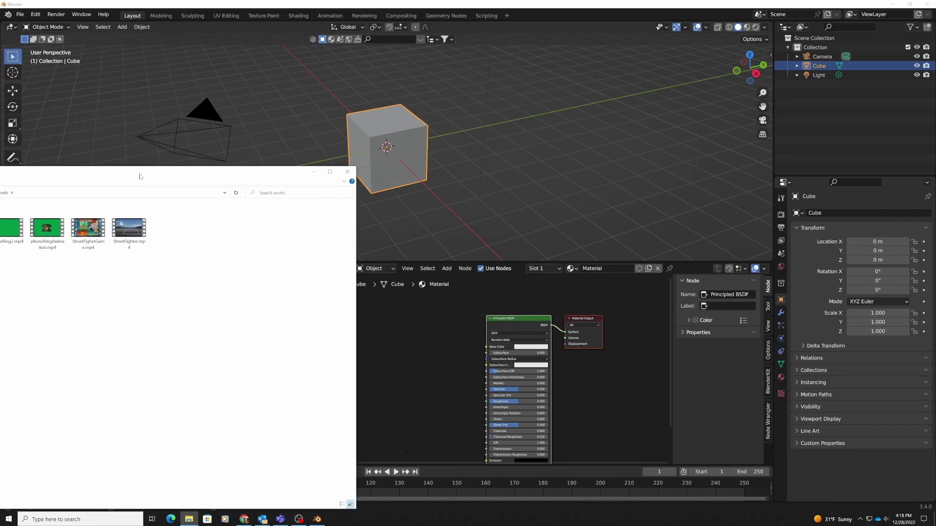
left_click_drag(131, 235, 439, 365)
left_click(313, 171)
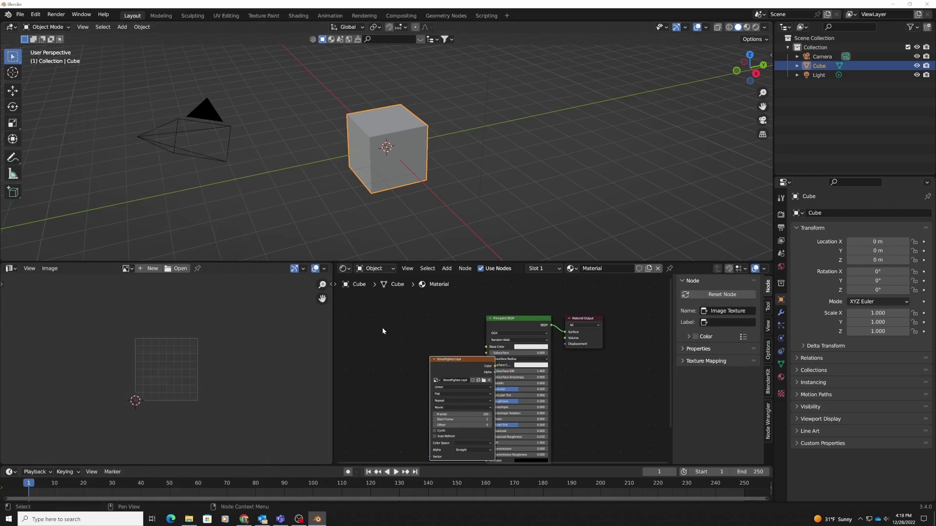
left_click_drag(464, 362, 433, 325)
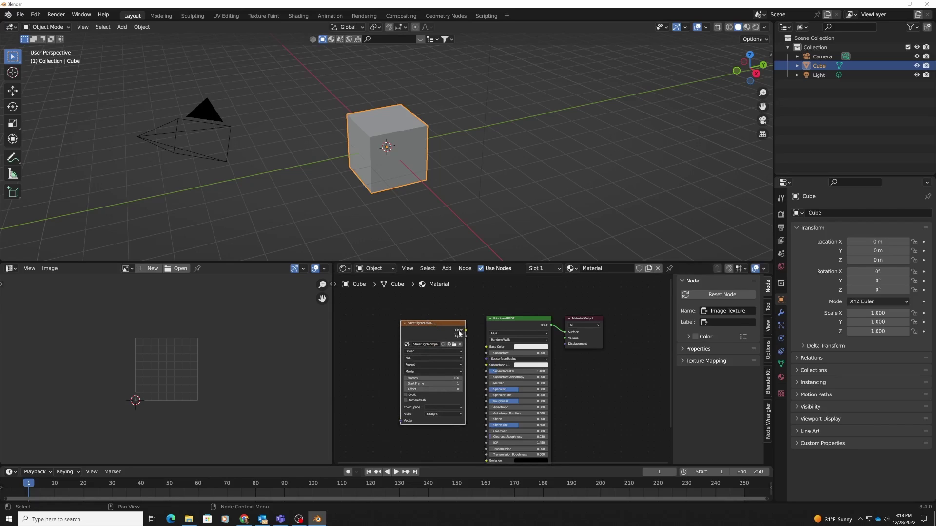
mouse_move(453, 325)
left_mouse_down()
mouse_move(449, 317)
mouse_move(491, 349)
left_mouse_up()
Switch the viewport to Material Preview and spread out the shader nodes to make room.
left_click(747, 27)
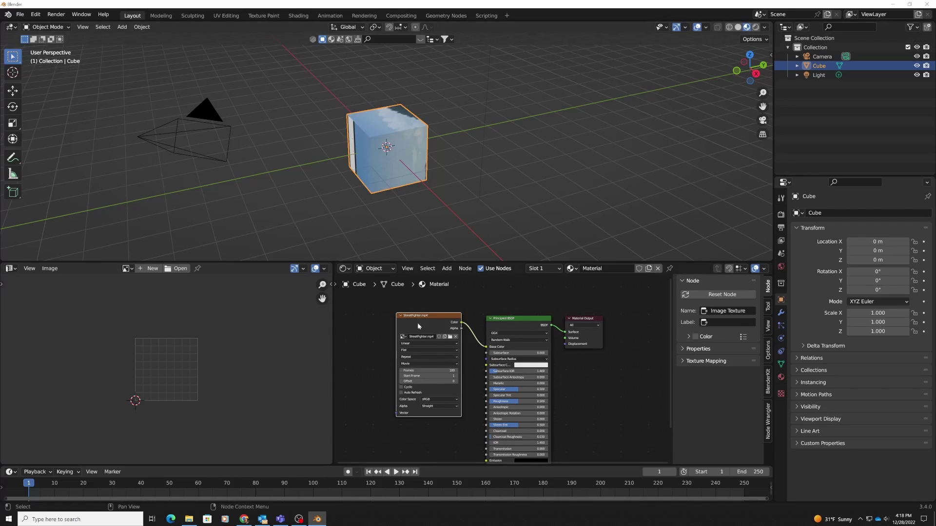
mouse_move(451, 315)
left_mouse_down()
mouse_move(504, 320)
mouse_move(504, 336)
mouse_move(457, 308)
left_mouse_up()
left_click_drag(578, 321, 581, 323)
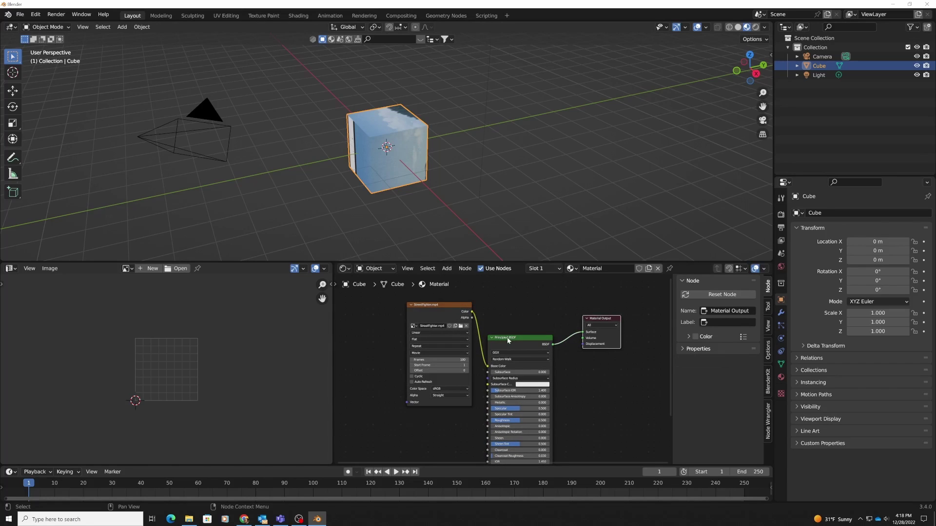
left_click_drag(507, 341, 514, 340)
left_click_drag(436, 312, 445, 312)
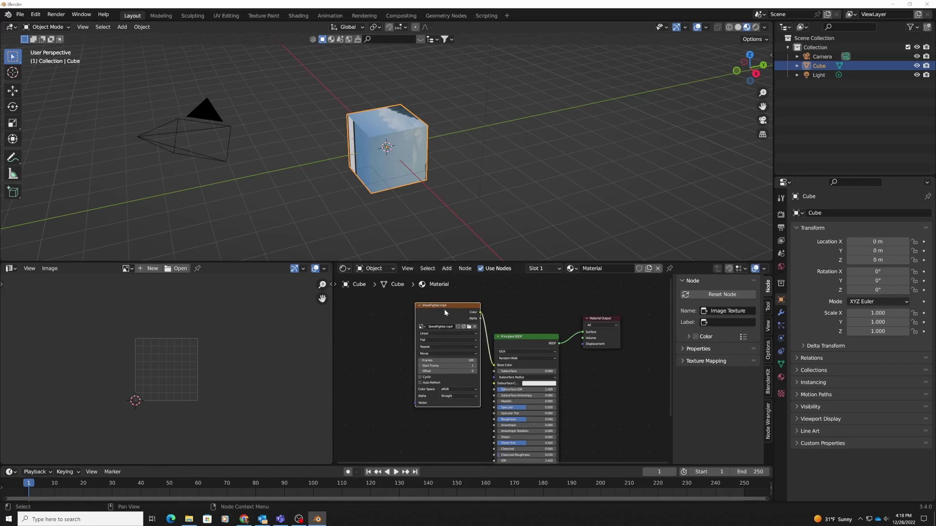
Add Texture Coordinate and Mapping nodes to the video texture with Ctrl+T.
key("ctrl+t")
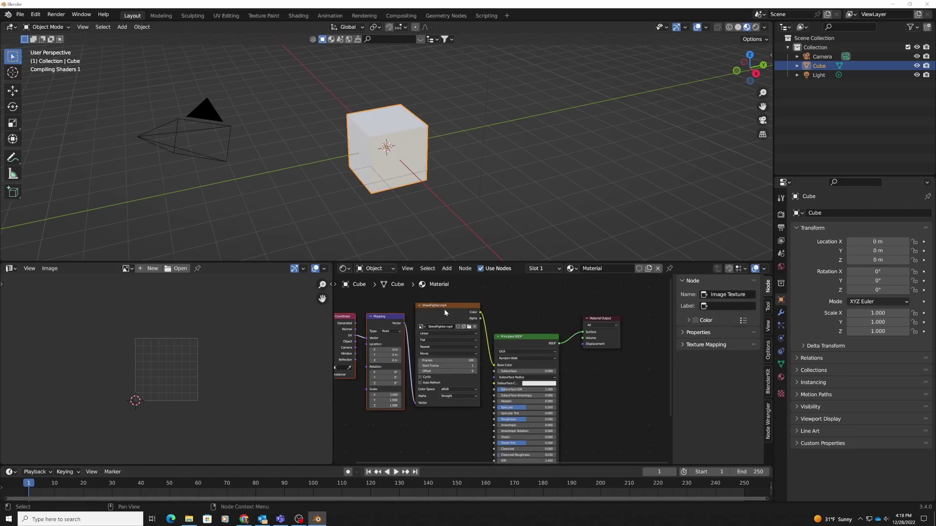
middle_click_drag(404, 298, 448, 300)
left_click(476, 309)
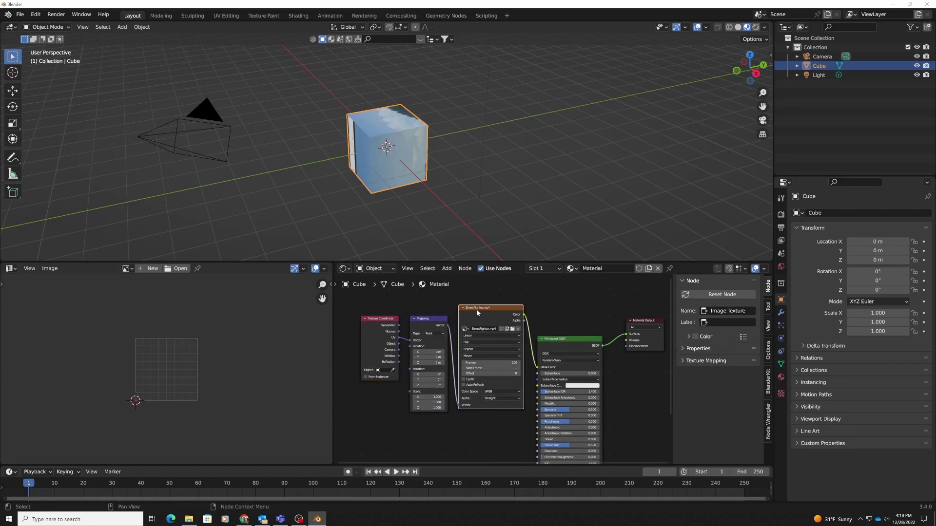
mouse_move(541, 312)
middle_mouse_down()
mouse_move(528, 308)
mouse_move(535, 318)
middle_mouse_up()
middle_click_drag(390, 142, 399, 109)
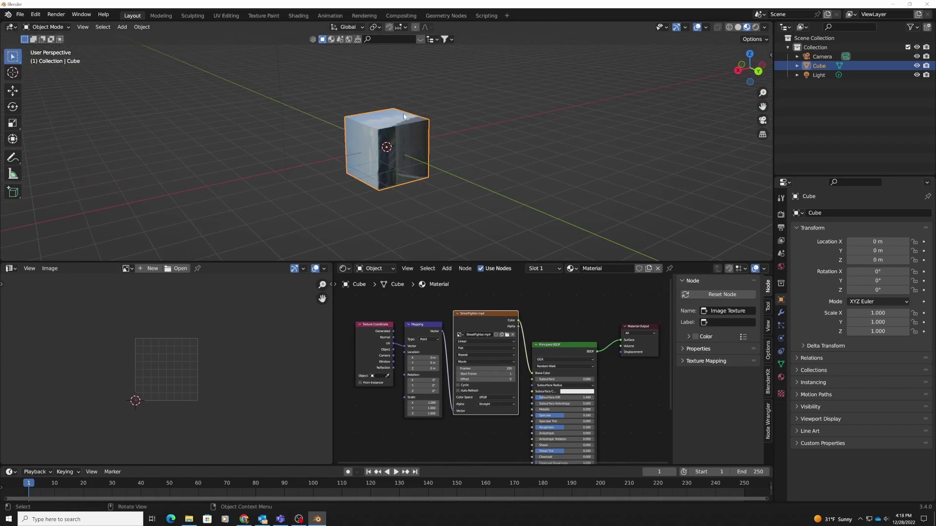
Enter Edit Mode in face select and select the cube's front face.
key("Tab")
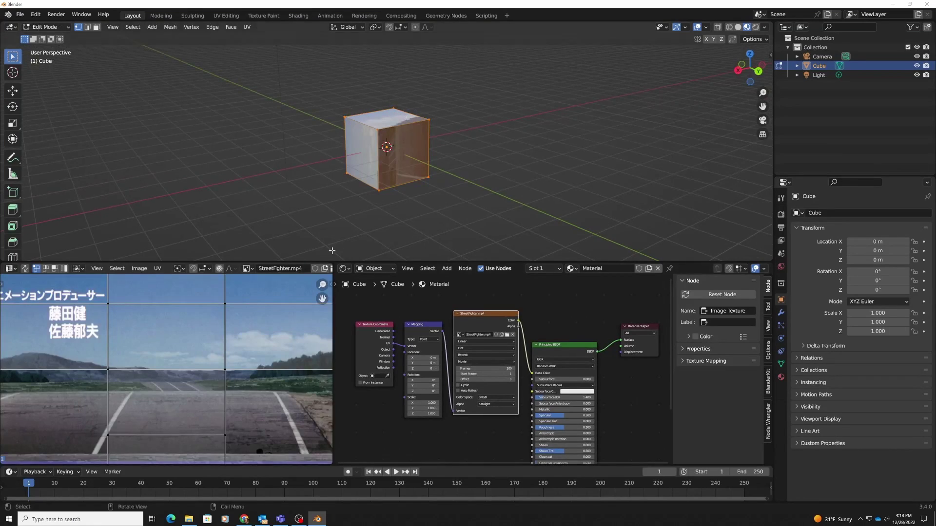
scroll(332, 251, "down", 5)
scroll(211, 328, "down", 5)
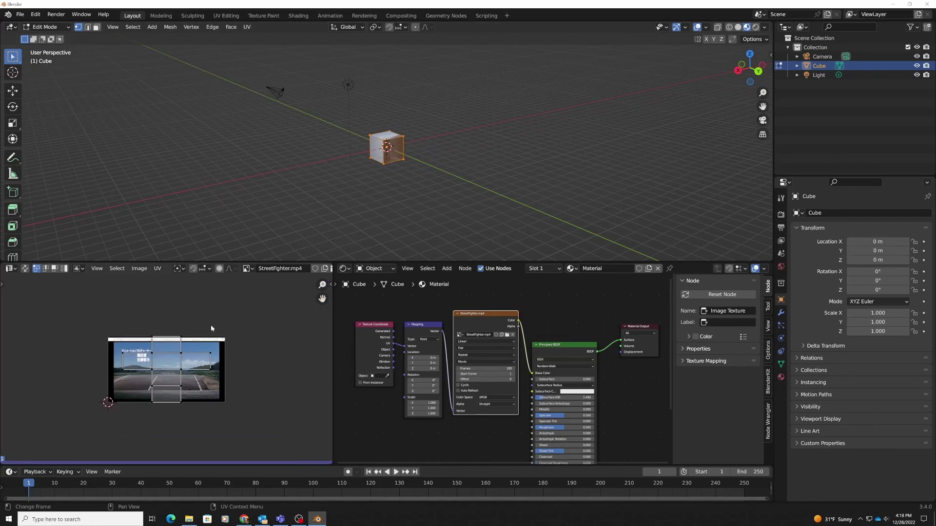
scroll(210, 325, "up", 3)
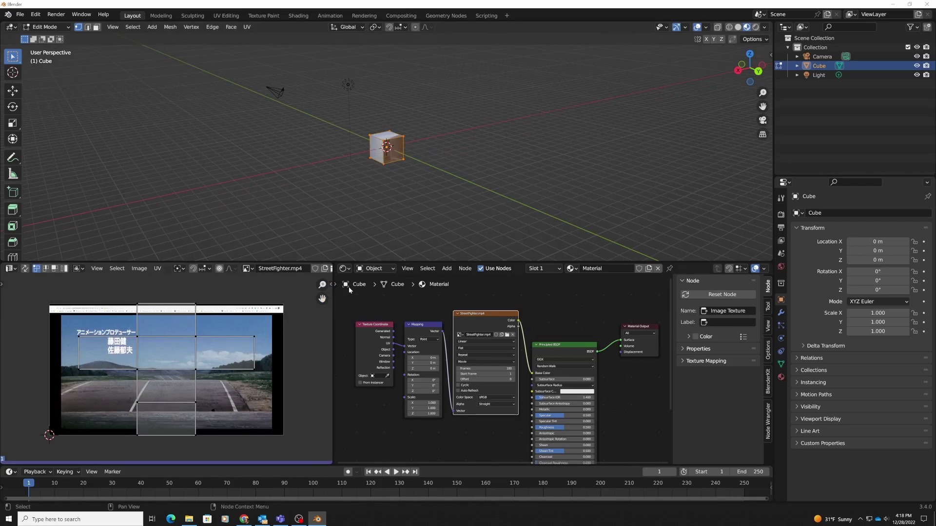
middle_click_drag(400, 156, 375, 111)
scroll(423, 147, "up", 4)
scroll(423, 147, "up", 2)
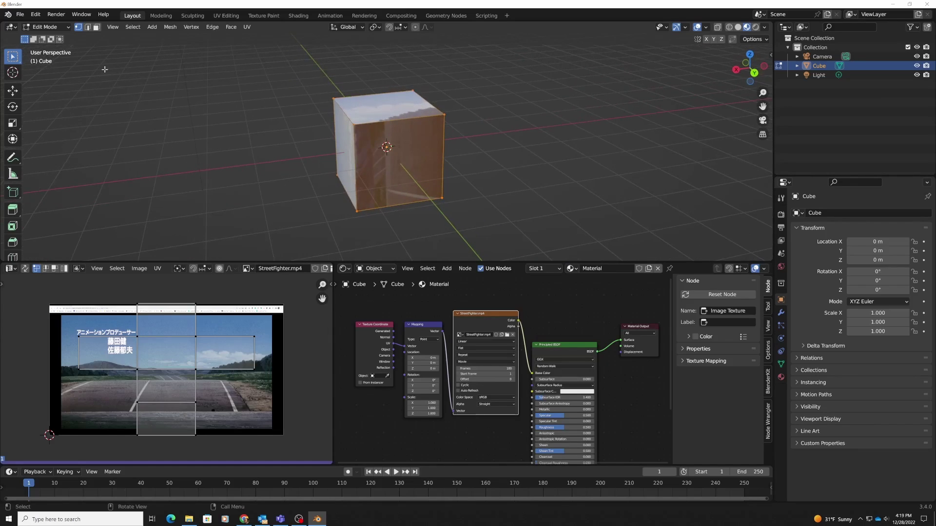
left_click(96, 27)
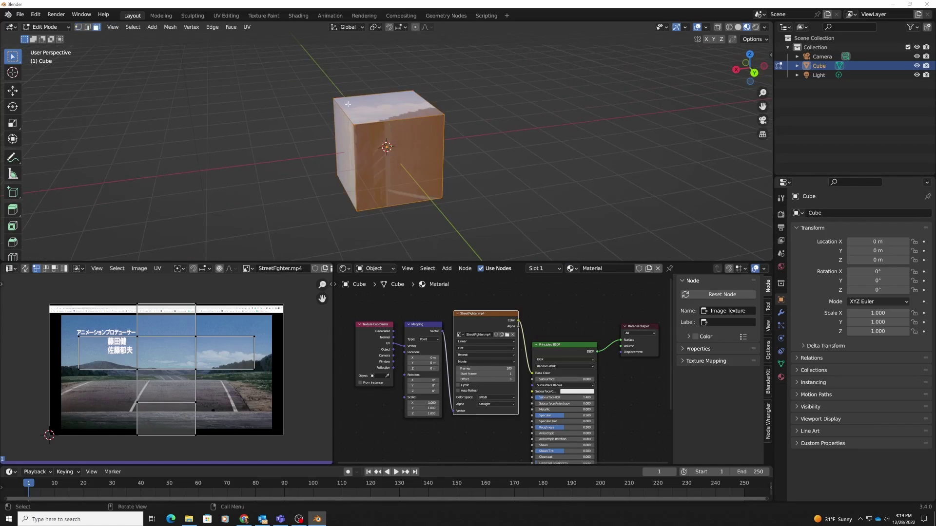
left_click(370, 111)
scroll(314, 285, "down", 1)
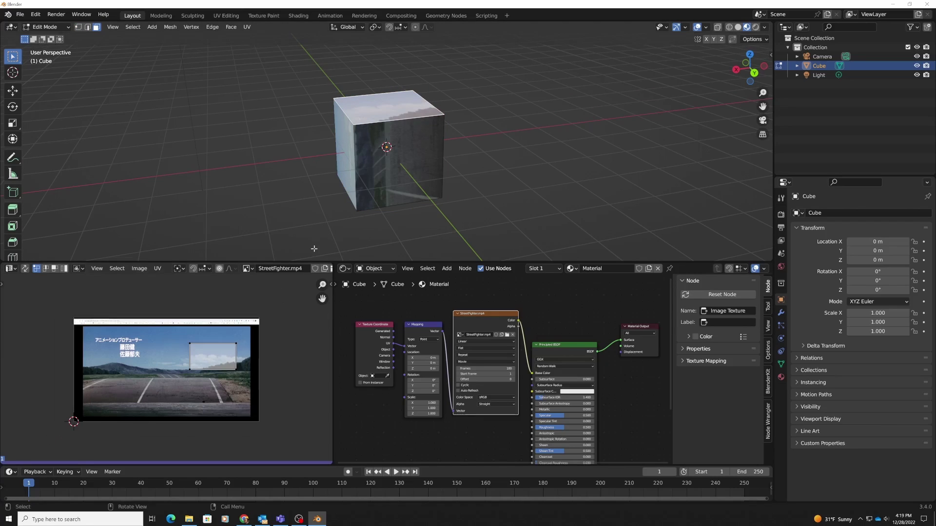
left_click(408, 148)
middle_click_drag(408, 148, 380, 144)
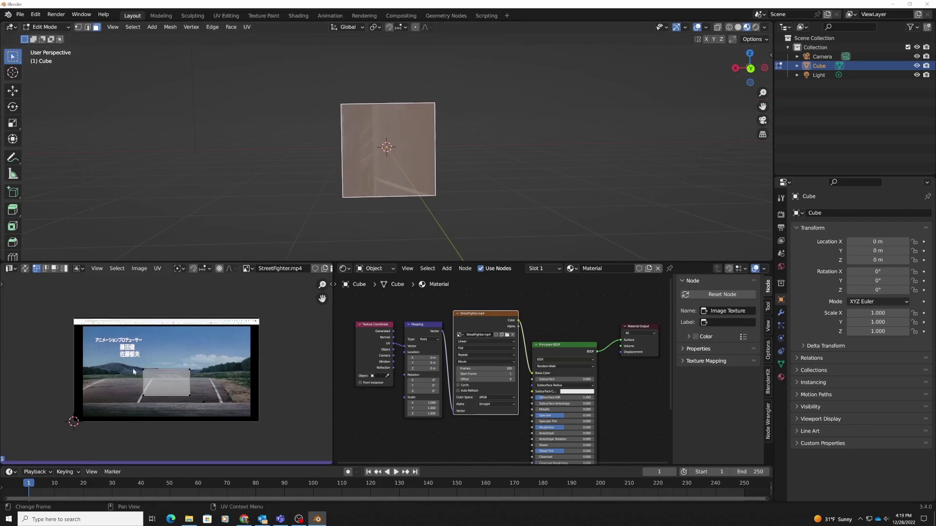
Scale up the face's UVs and move them up-left over the video frame.
left_click(184, 371)
key("s")
left_click(253, 403)
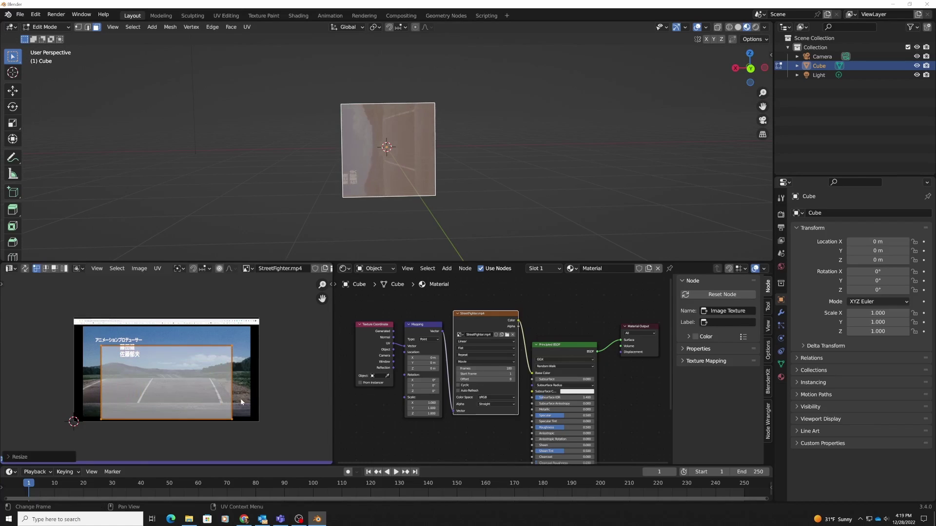
key("g")
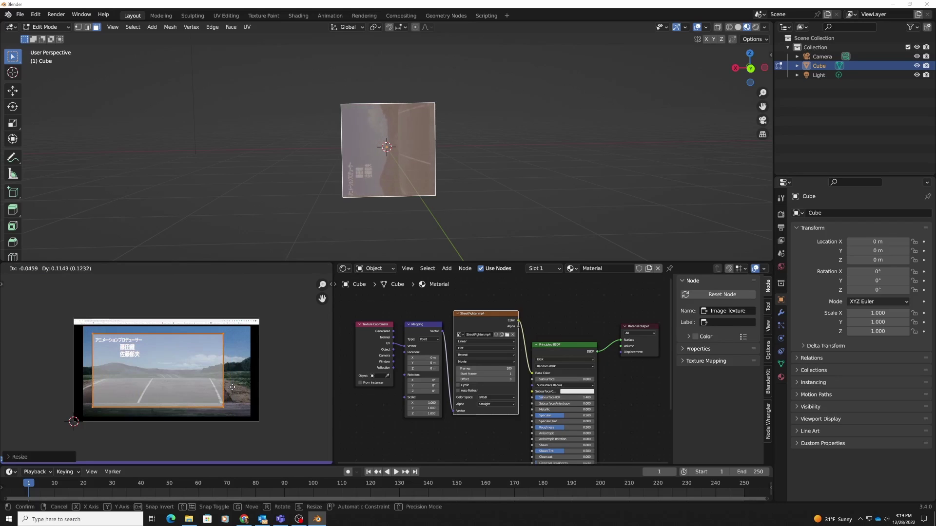
left_click(232, 387)
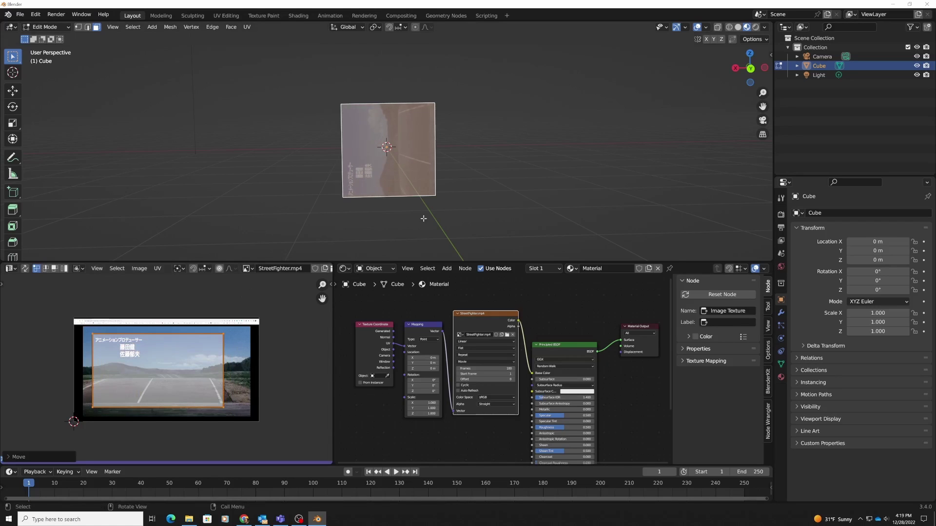
mouse_move(426, 165)
middle_mouse_down()
mouse_move(402, 161)
mouse_move(425, 164)
middle_mouse_up()
Re-project the front face's UVs using Project from View in front view.
key("u")
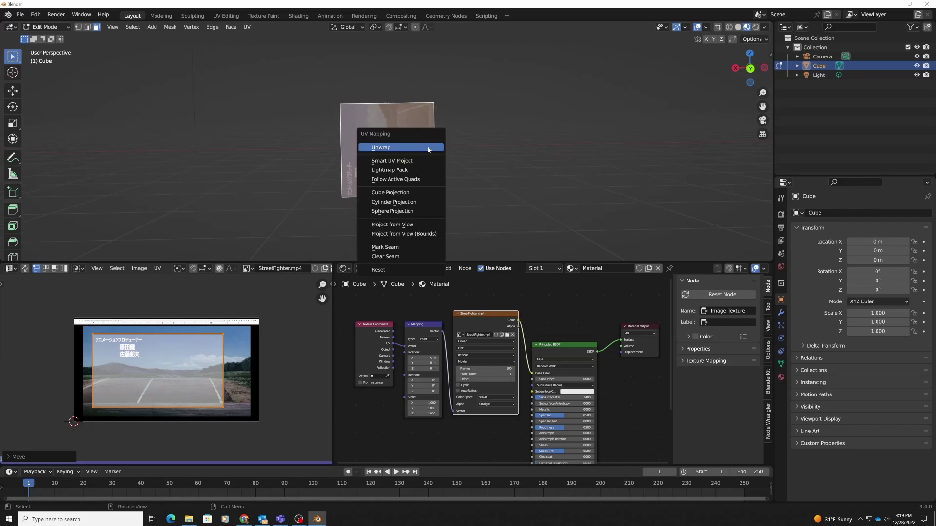
left_click(413, 234)
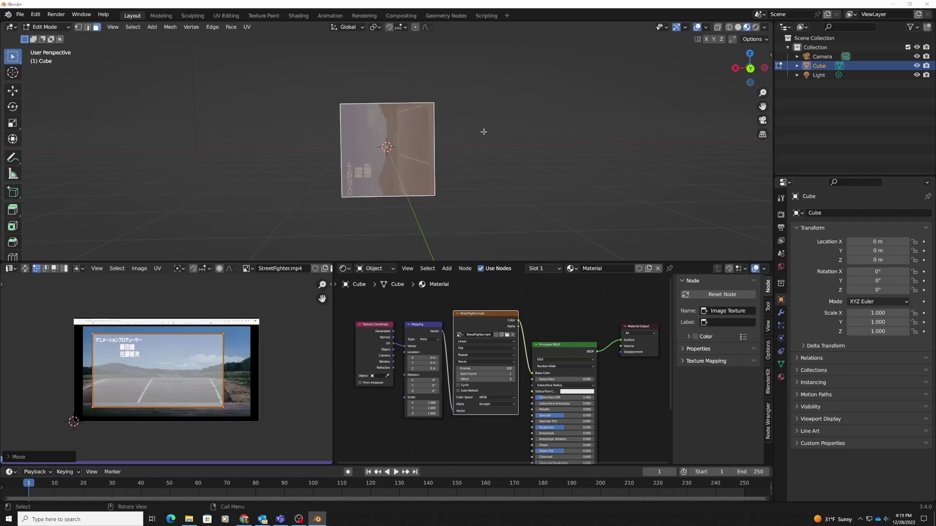
key("KP_1")
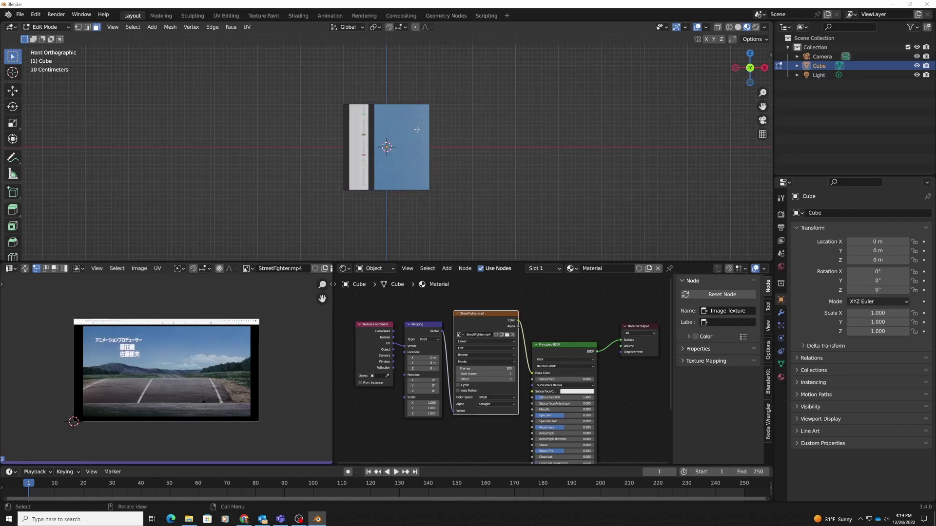
left_click(421, 139)
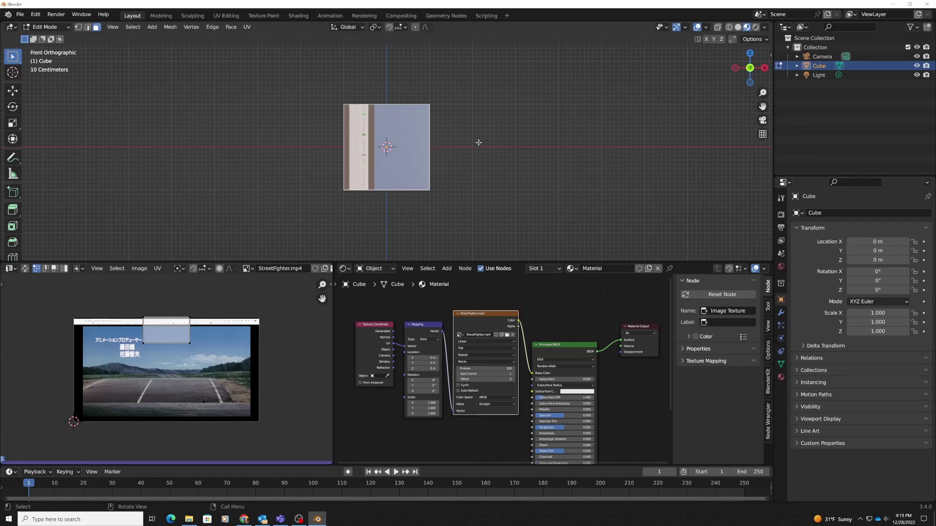
key("u")
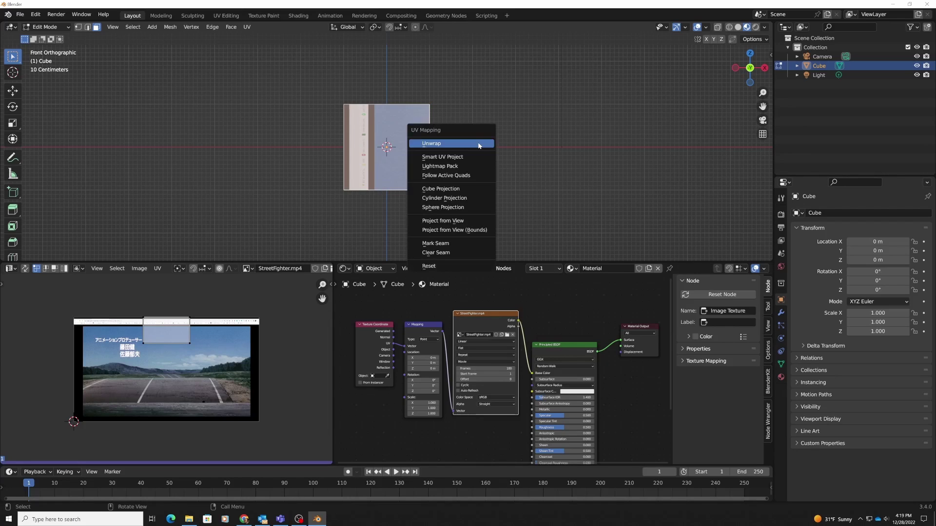
left_click(469, 220)
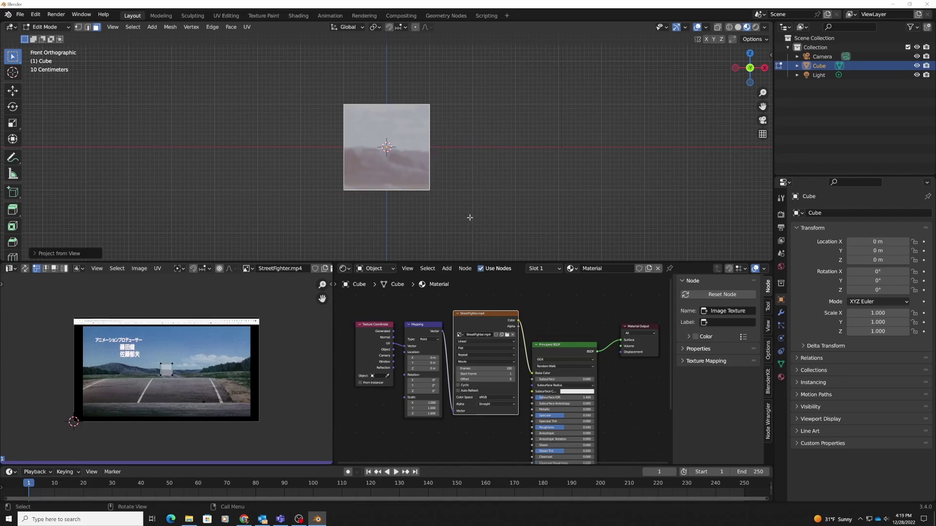
Enlarge the UV island and shift it toward the video's left side with the title text.
key("a")
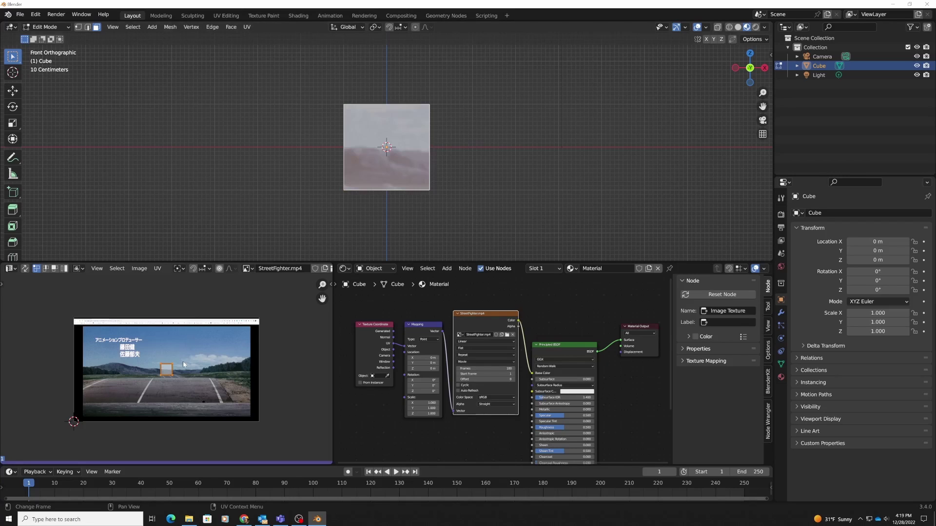
key("s")
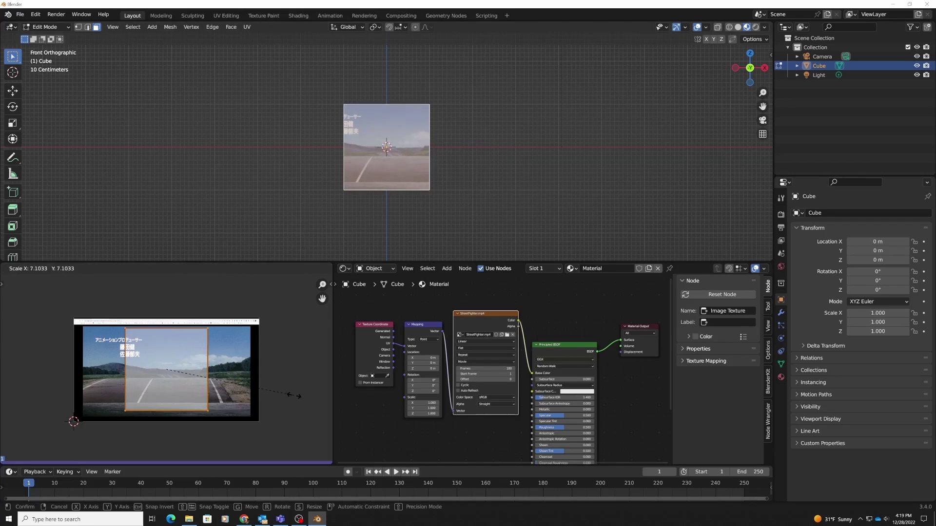
left_click(289, 392)
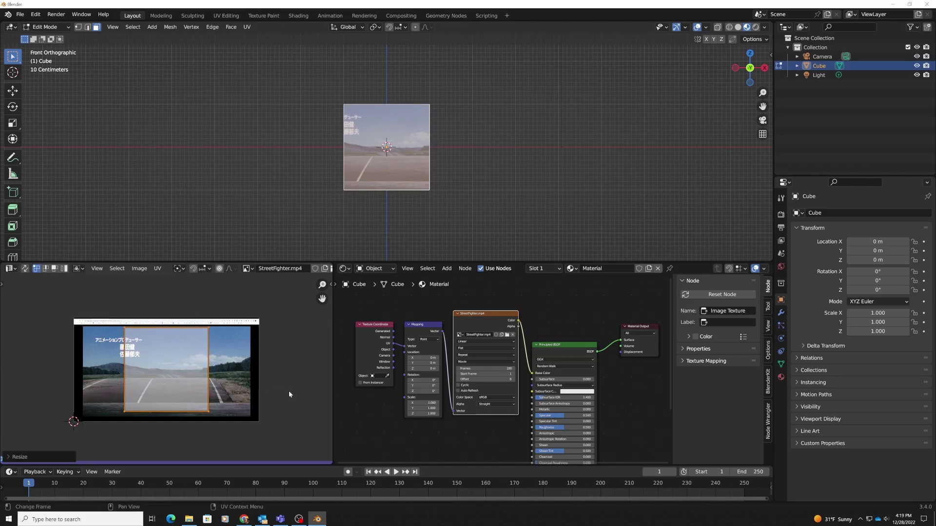
key("g")
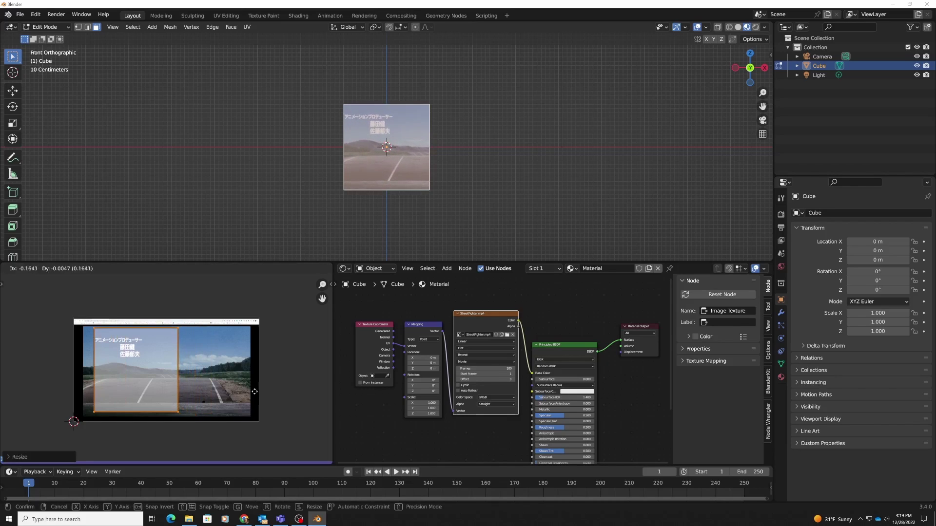
Confirm the UV position, then enable Cyclic and Auto Refresh on the video texture.
left_click(253, 392)
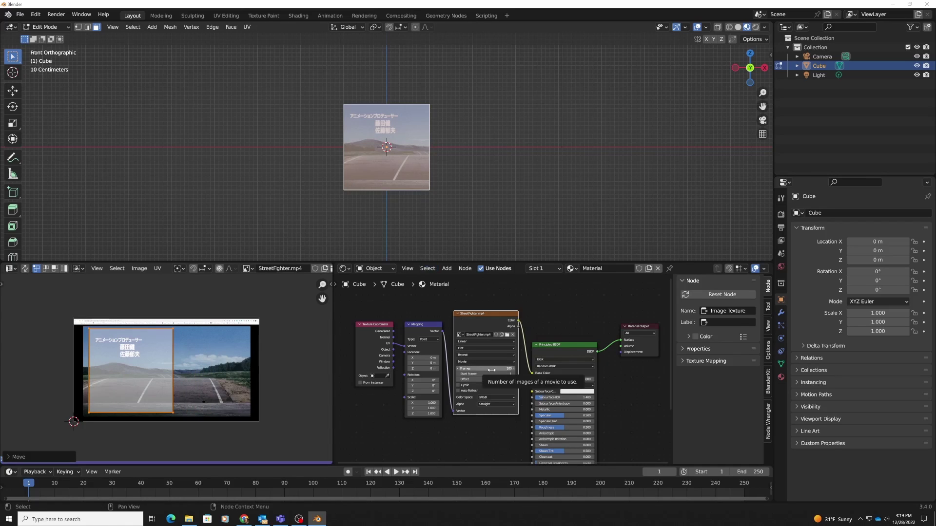
middle_click_drag(411, 136, 391, 148)
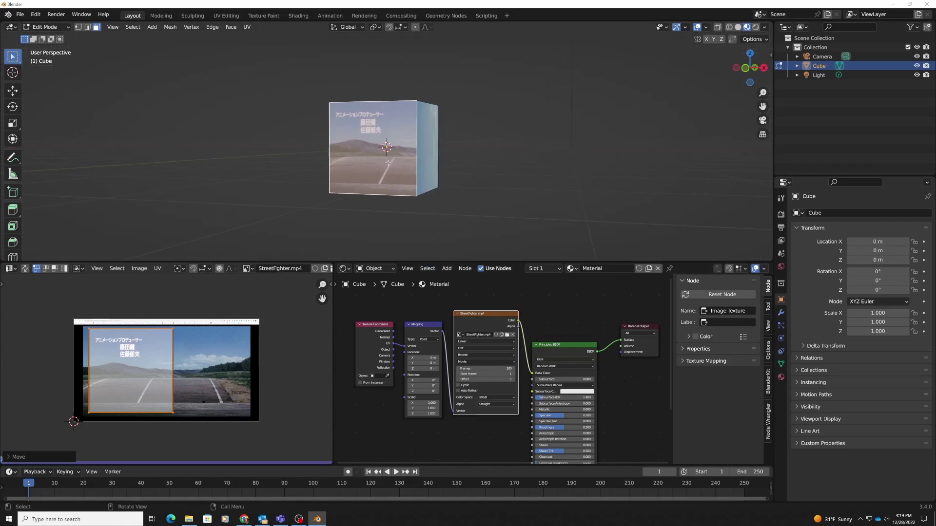
left_click(458, 386)
left_click(458, 391)
Play the animation in front view and stop it at frame 131.
key("space")
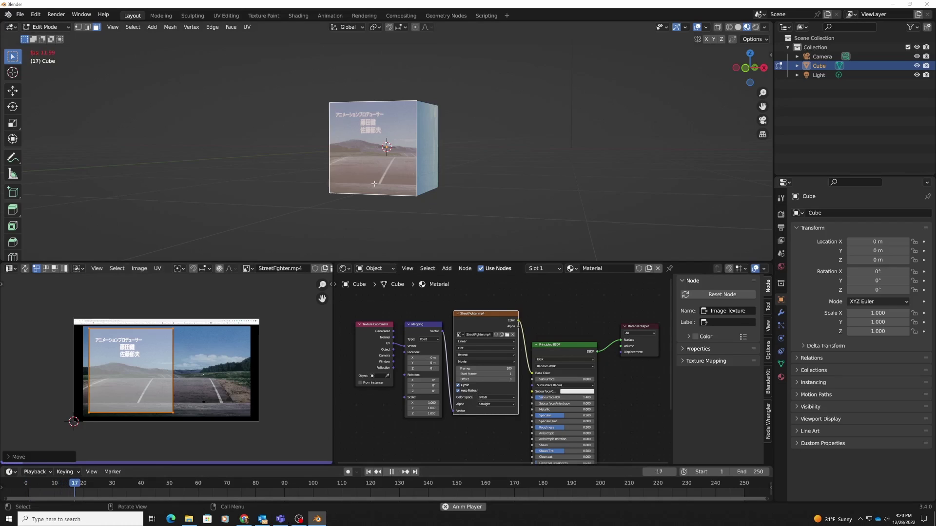
key("KP_1")
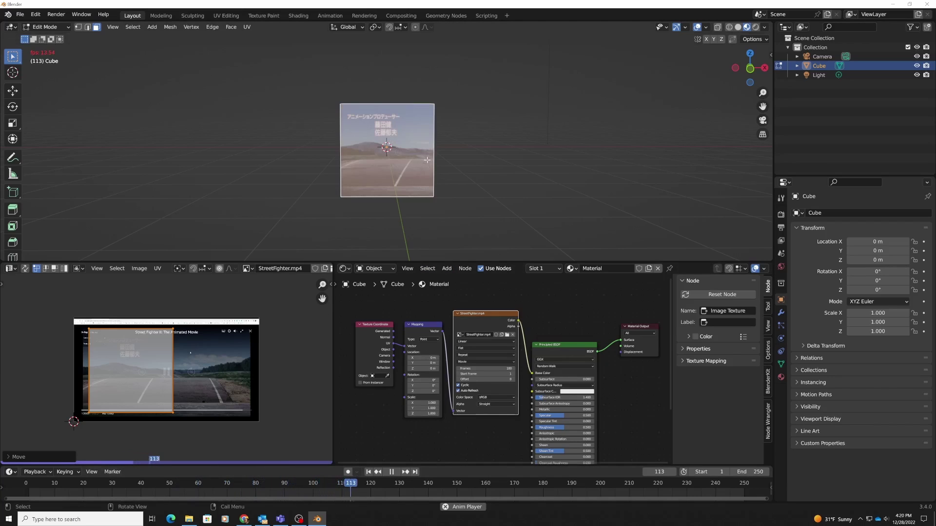
key("space")
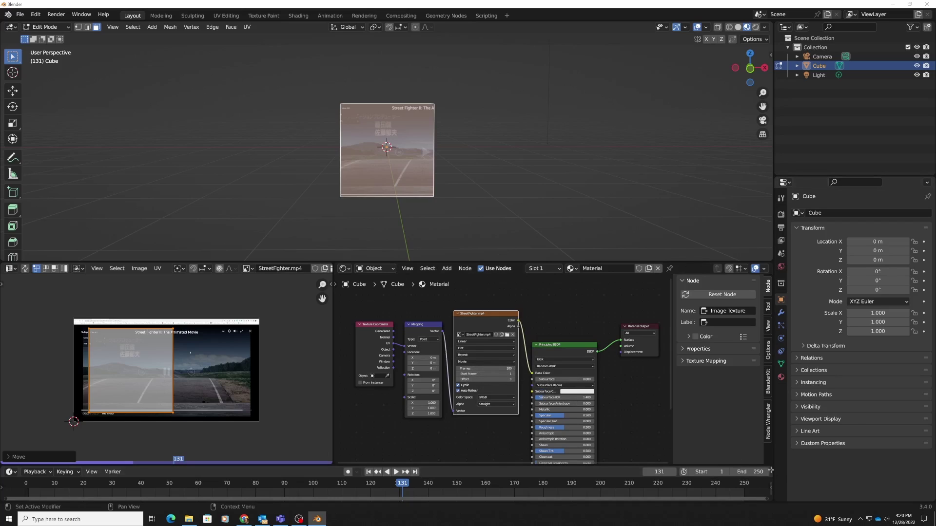
Set the scene end frame to 600 and zoom the timeline out to show it.
left_click(751, 472)
type("600")
key("Return")
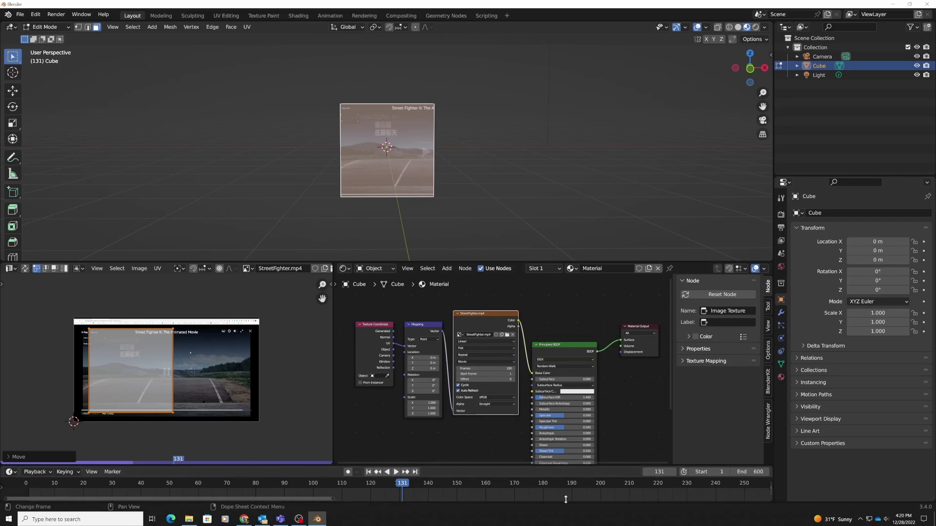
scroll(566, 486, "down", 2)
scroll(566, 486, "down", 6)
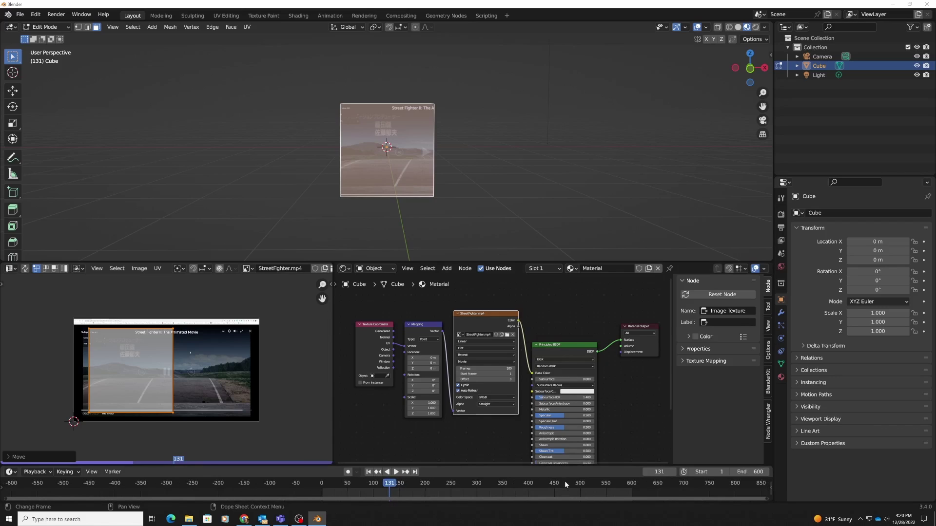
middle_click_drag(564, 481, 529, 499)
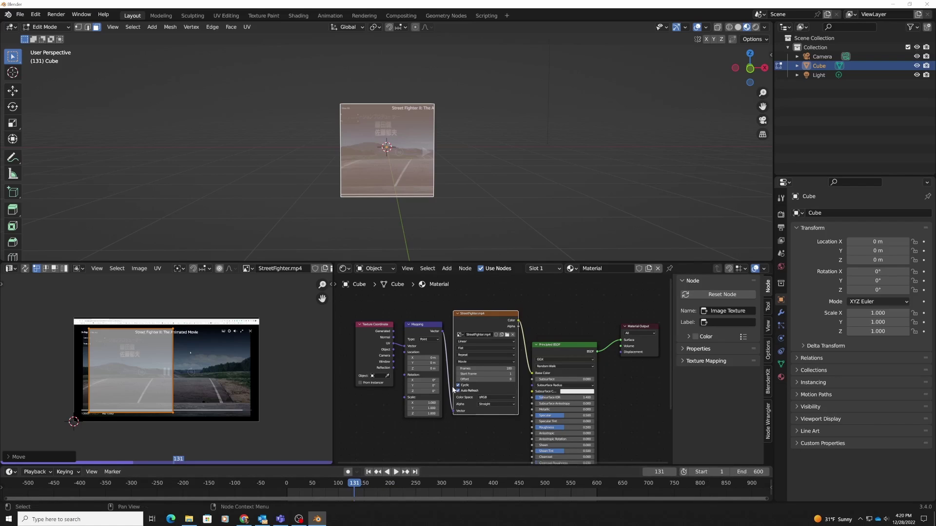
Set the video texture's Frames to 600 and start playback.
scroll(487, 368, "up", 4)
left_click(488, 368)
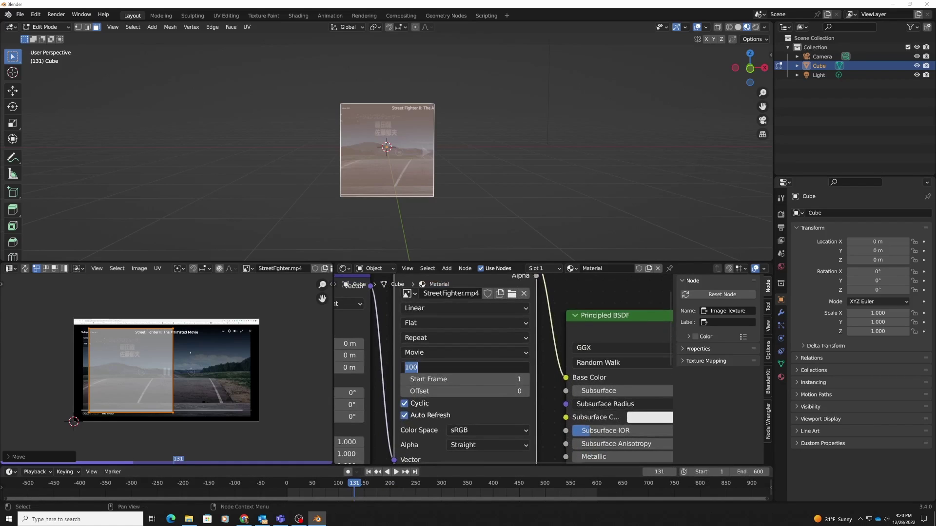
type("600")
key("Return")
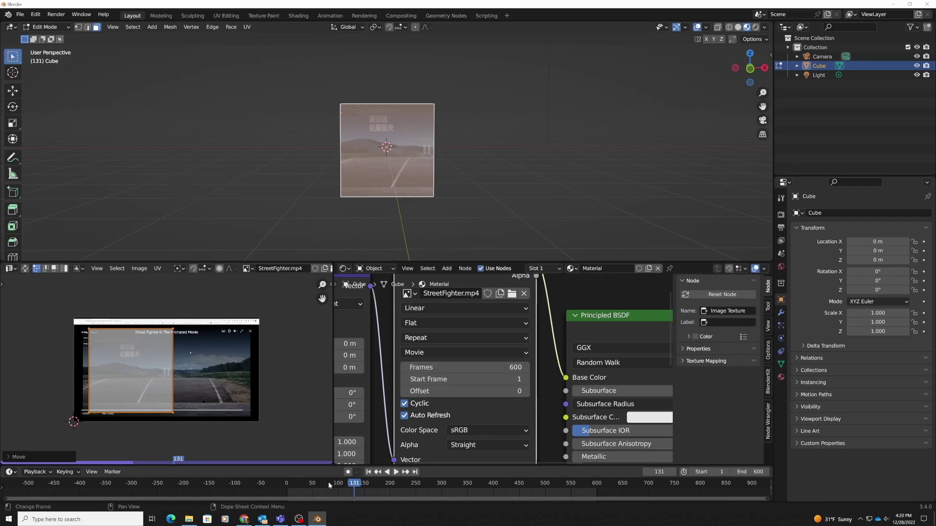
key("space")
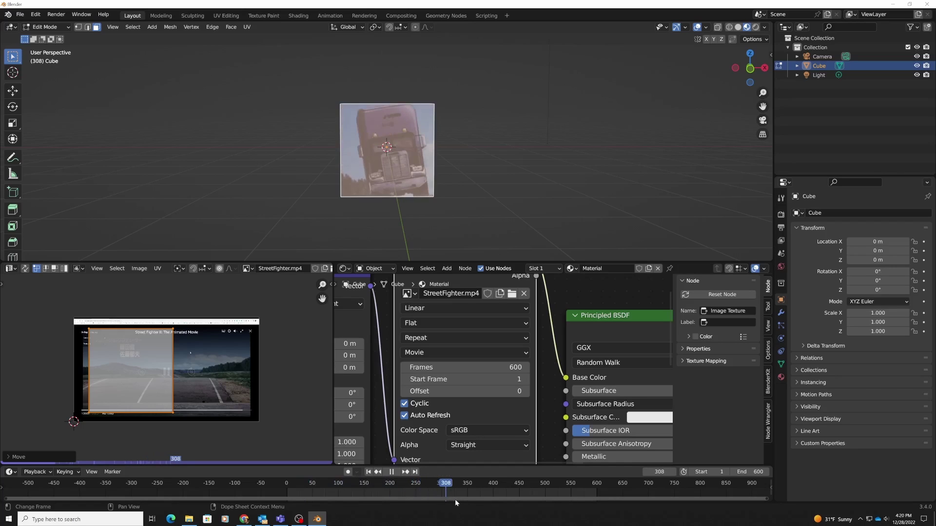
Scrub the timeline, stop playback and step frame by frame to pick a start point.
left_click_drag(491, 504, 482, 501)
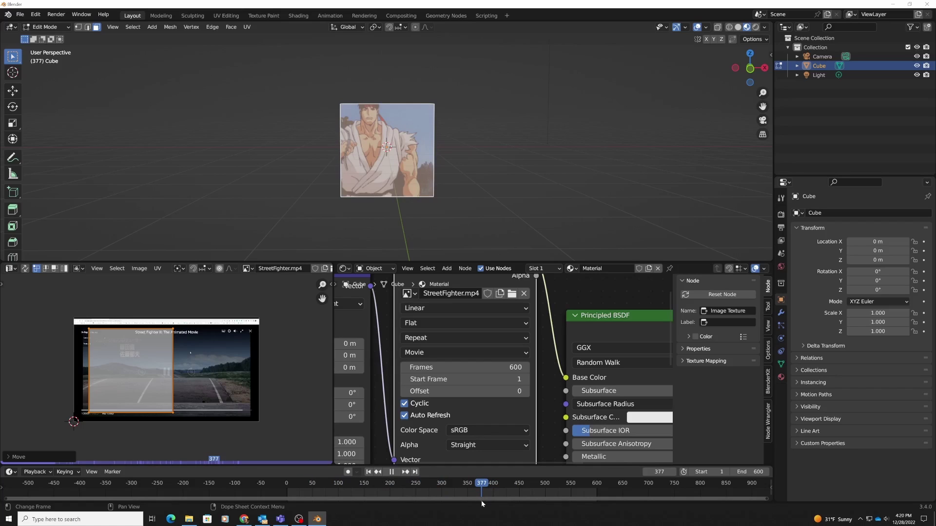
key("space")
key("Left")
key("Left")
key("Left")
key("Left")
key("Left")
key("Left")
key("Left")
key("Left")
key("Left")
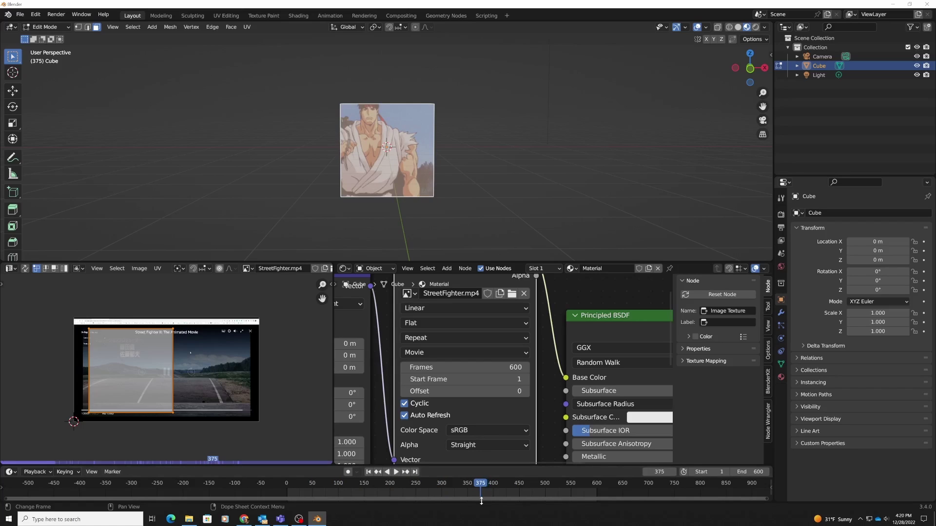
key("Right")
key("Right")
key("Right")
key("Right")
key("Right")
key("Right")
key("Right")
key("Right")
key("Left")
Set the video texture's Offset to 375.
left_click(507, 392)
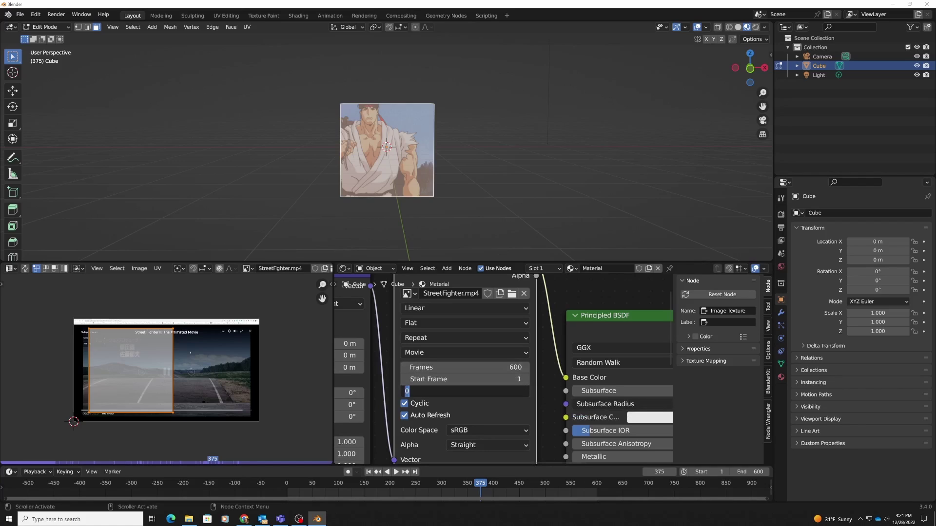
type("375")
key("Return")
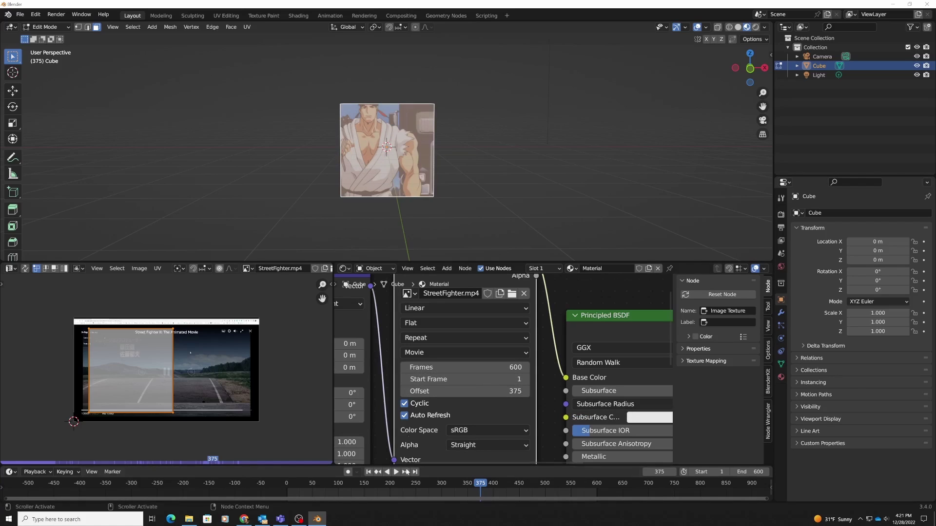
Play and scrub the timeline back to around frame 125.
key("space")
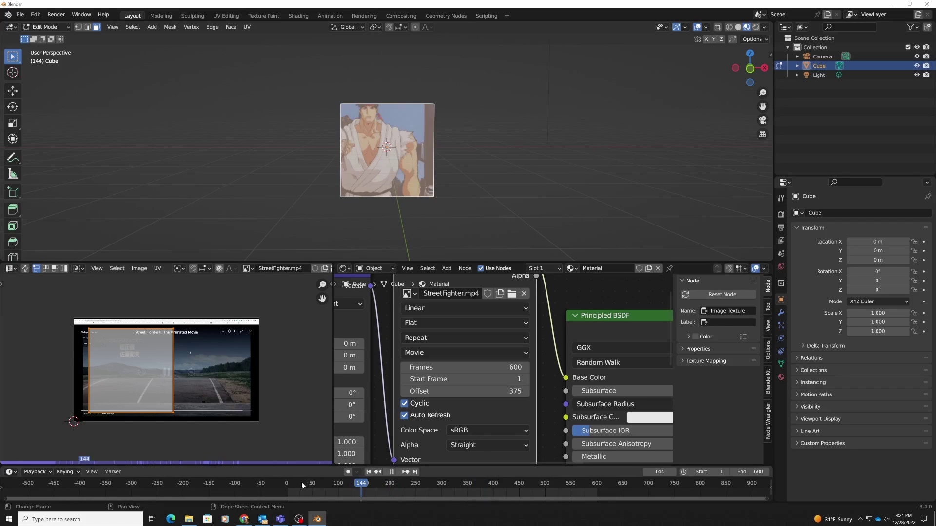
left_click(288, 485)
left_click_drag(291, 486, 337, 497)
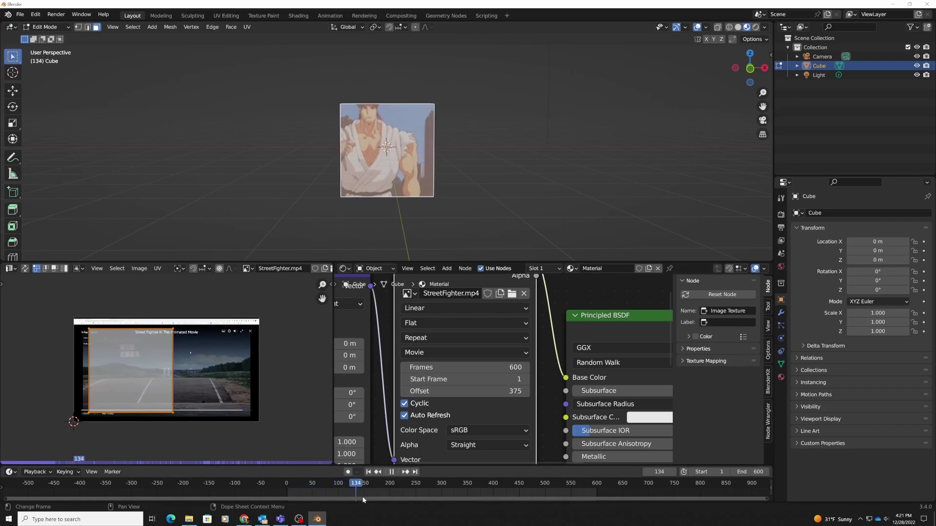
left_click_drag(358, 496, 350, 486)
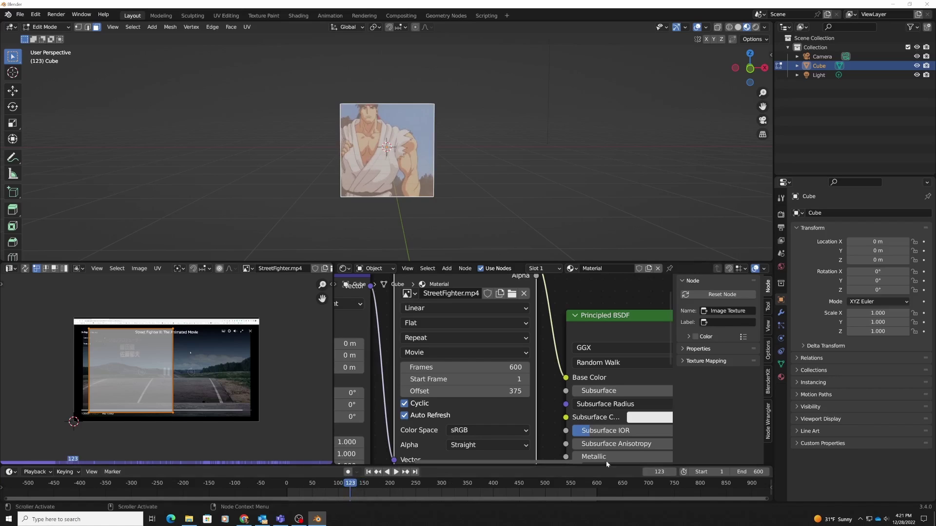
Set the video texture's Frames to 123 and replay the animation from the start.
left_click(463, 367)
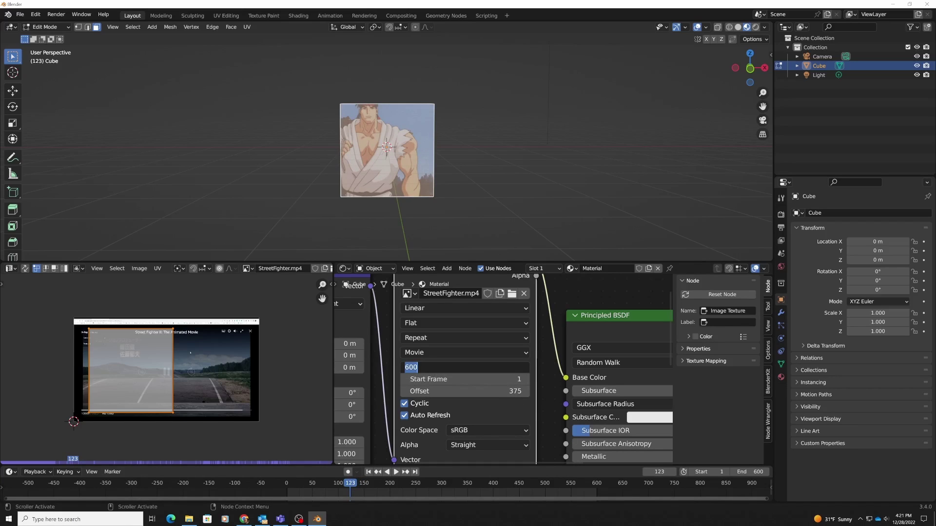
type("123")
key("Return")
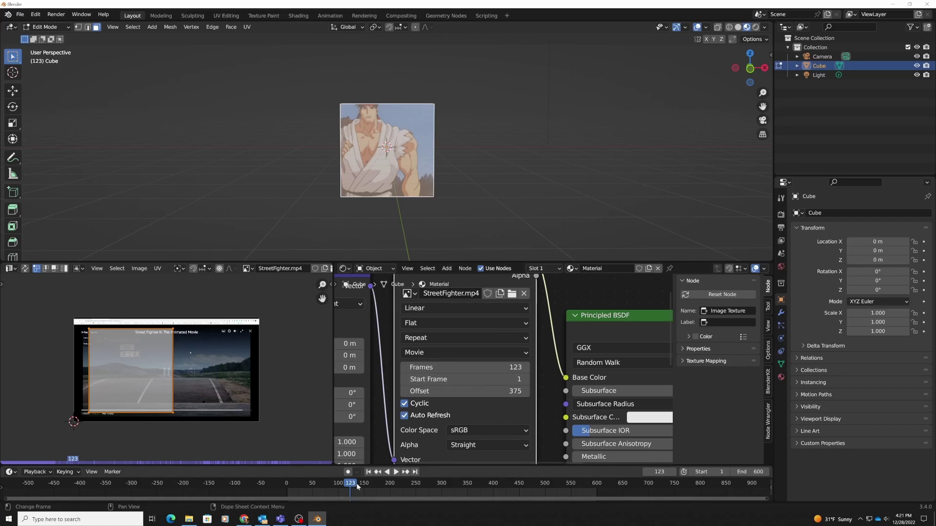
left_click(288, 485)
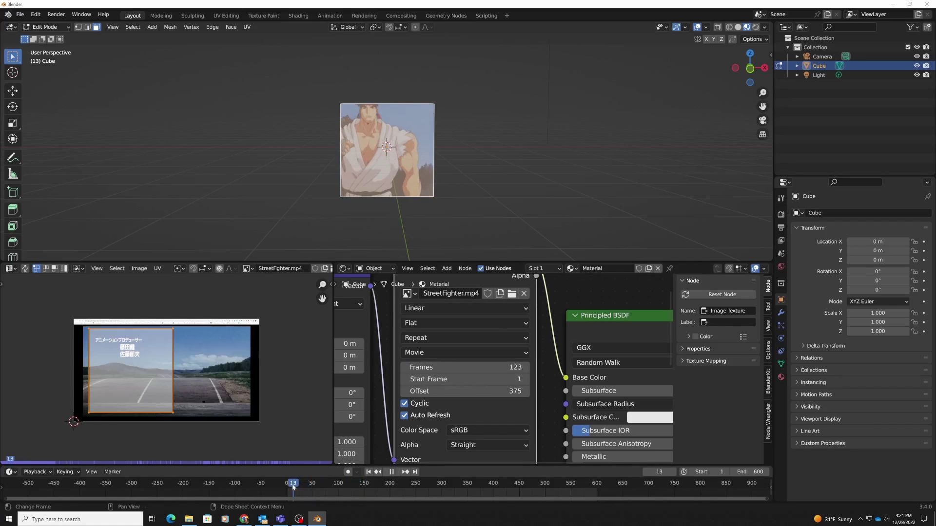
key("space")
key("space")
key("space")
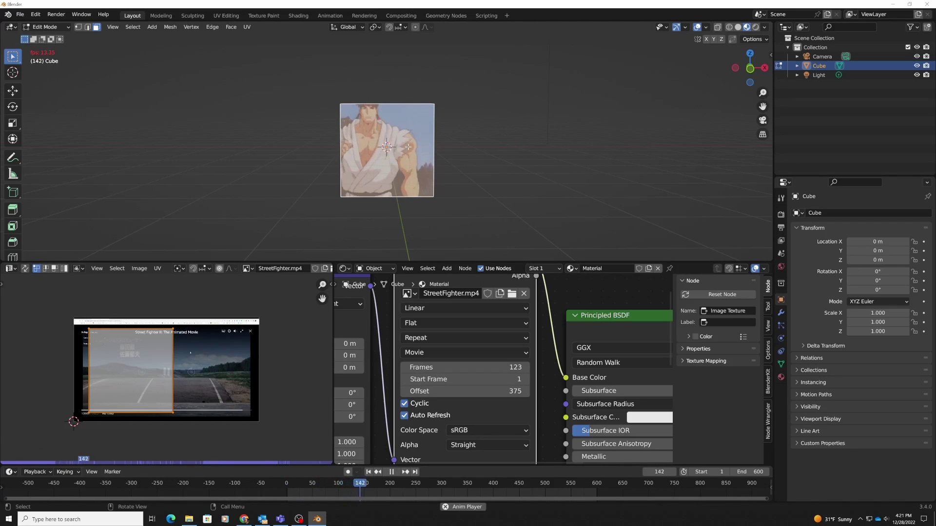
Return to Object Mode and watch the looping footage on the cube, stopping at frame 435.
key("Tab")
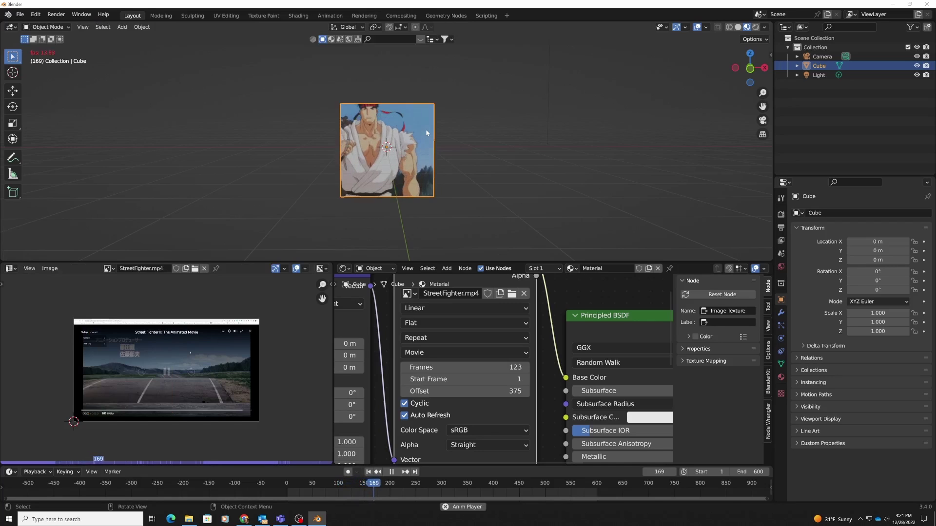
mouse_move(411, 126)
middle_mouse_down()
mouse_move(408, 164)
mouse_move(414, 118)
middle_mouse_up()
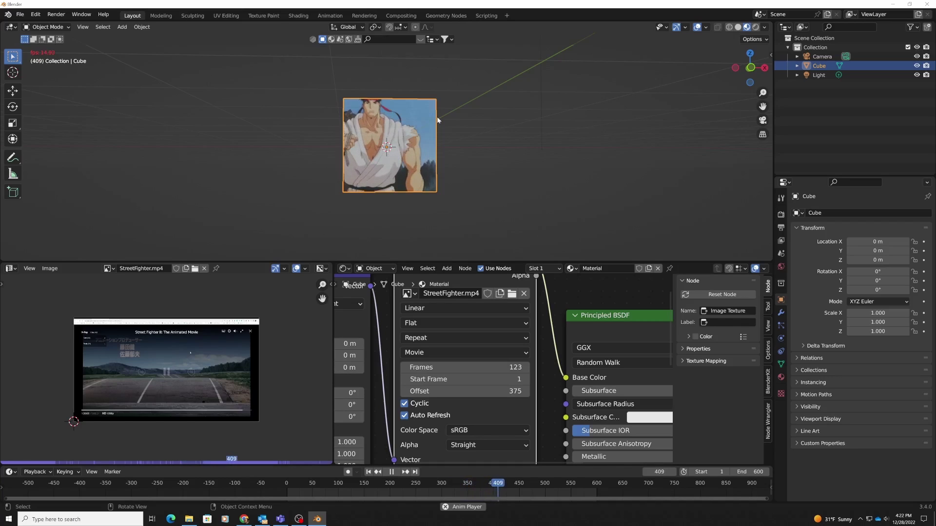
key("space")
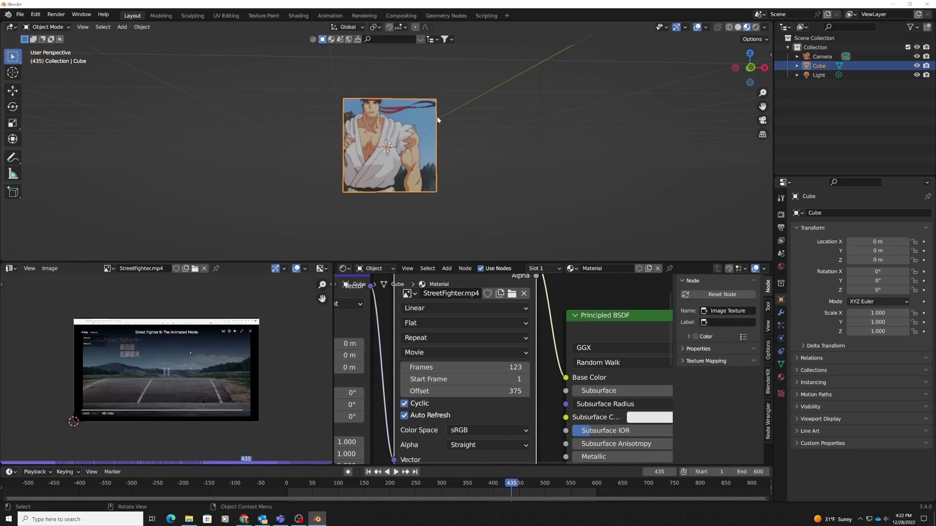
Preview the video-textured cube in Rendered viewport shading while the clip plays briefly.
left_click(755, 27)
mouse_move(495, 87)
middle_mouse_down()
mouse_move(502, 112)
mouse_move(505, 102)
middle_mouse_up()
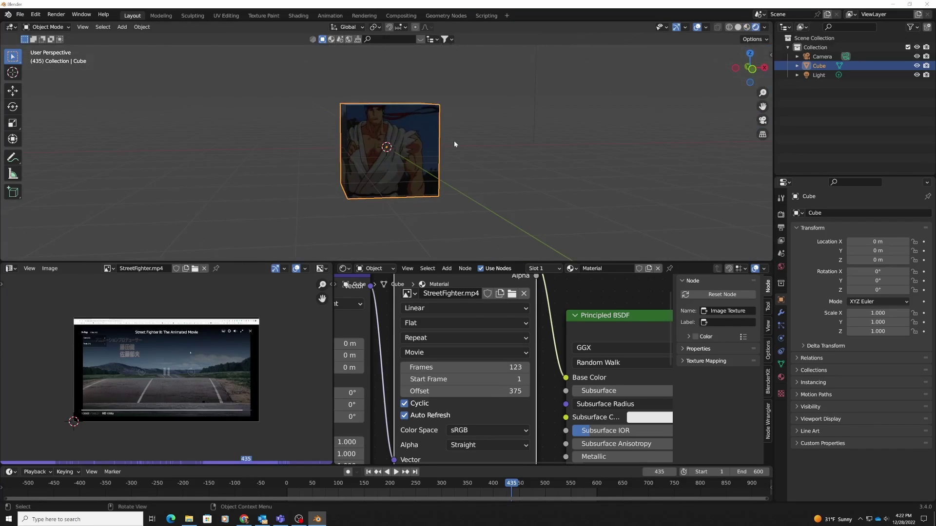
key("space")
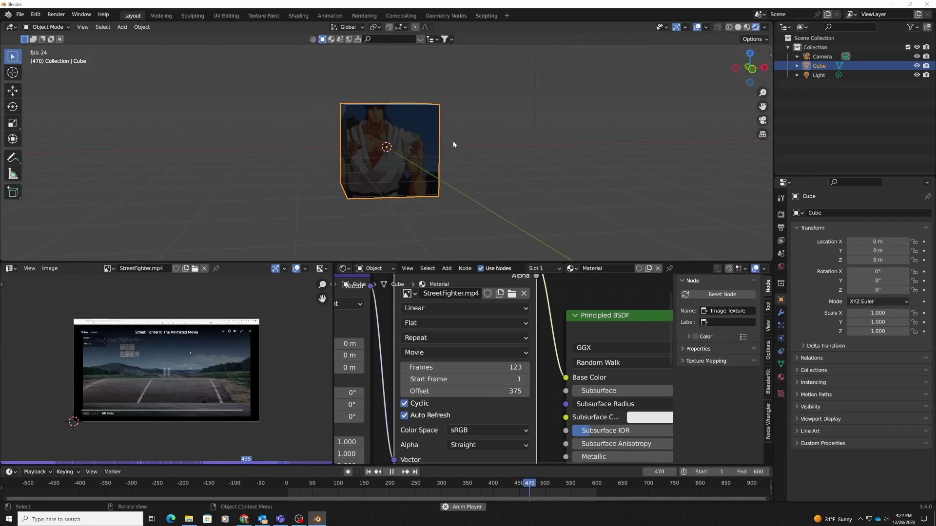
key("space")
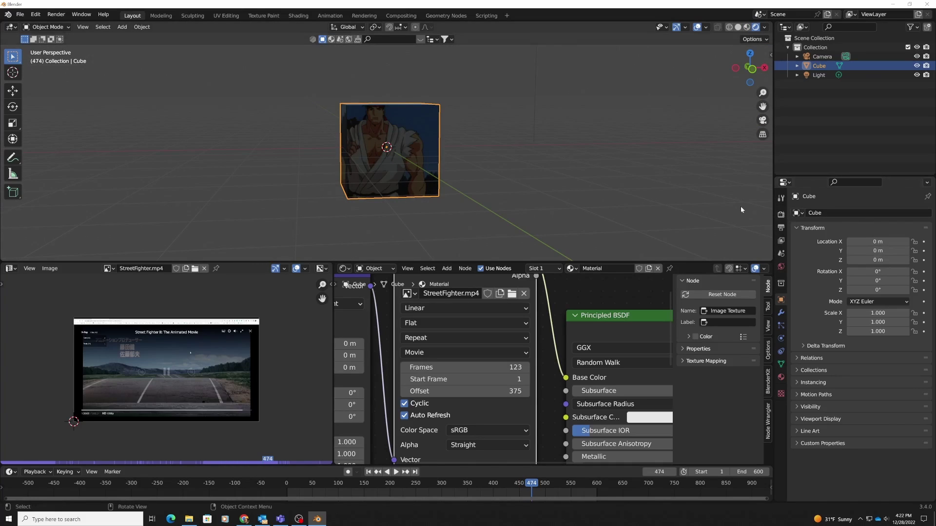
Change the render engine from Eevee to Cycles and play the clip again.
left_click(781, 215)
left_click(880, 214)
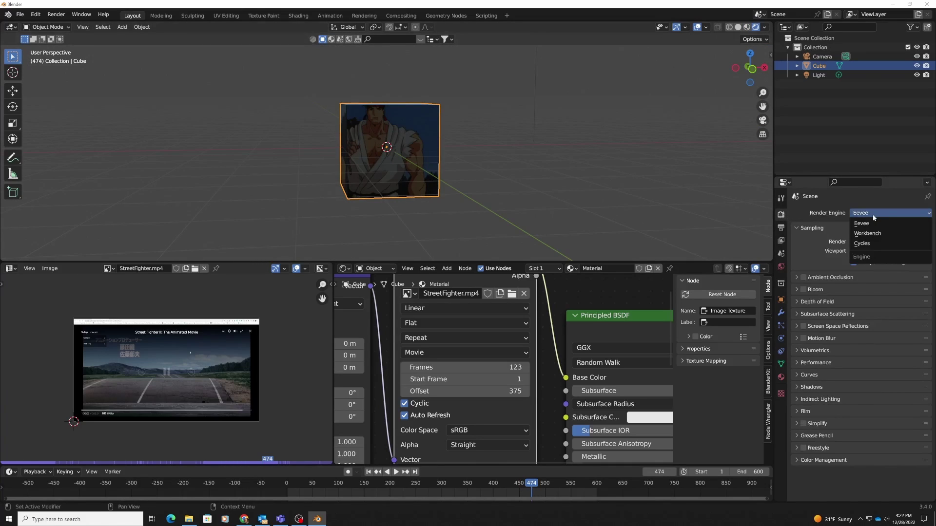
left_click(883, 244)
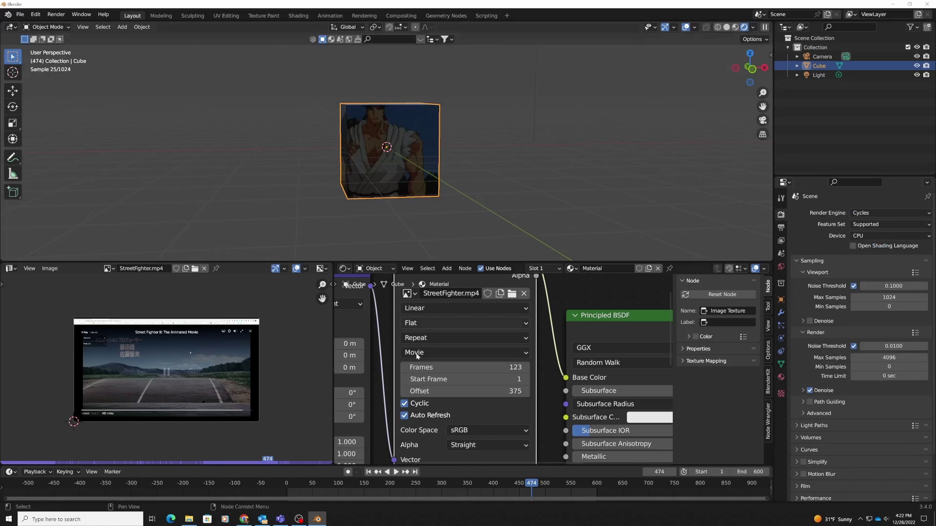
key("space")
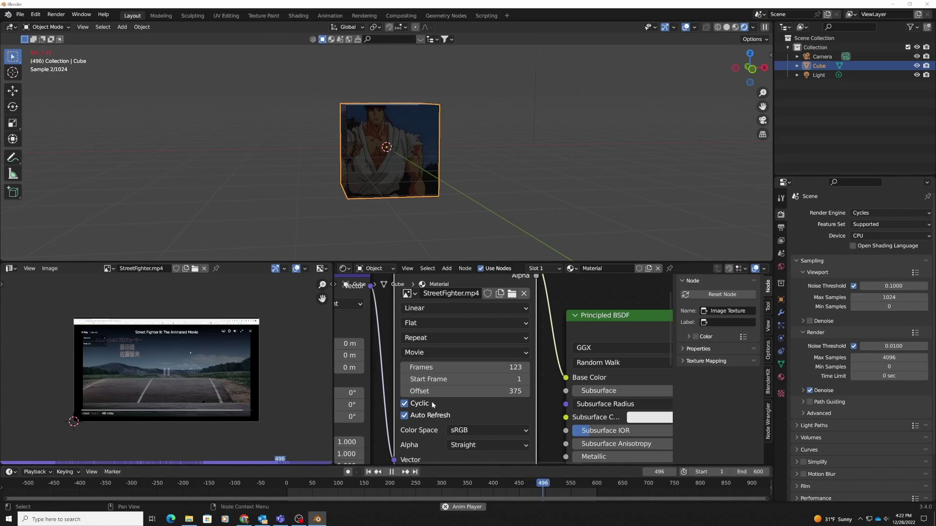
key("space")
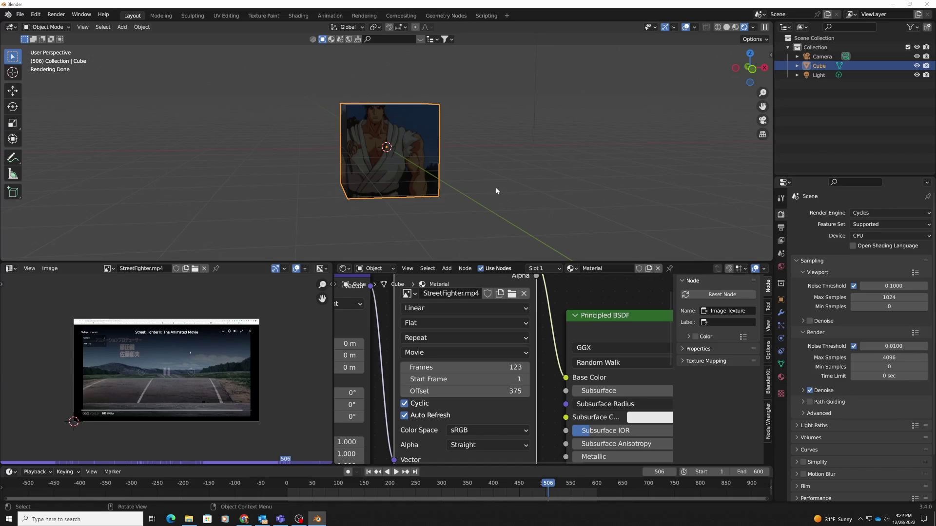
scroll(524, 332, "down", 4)
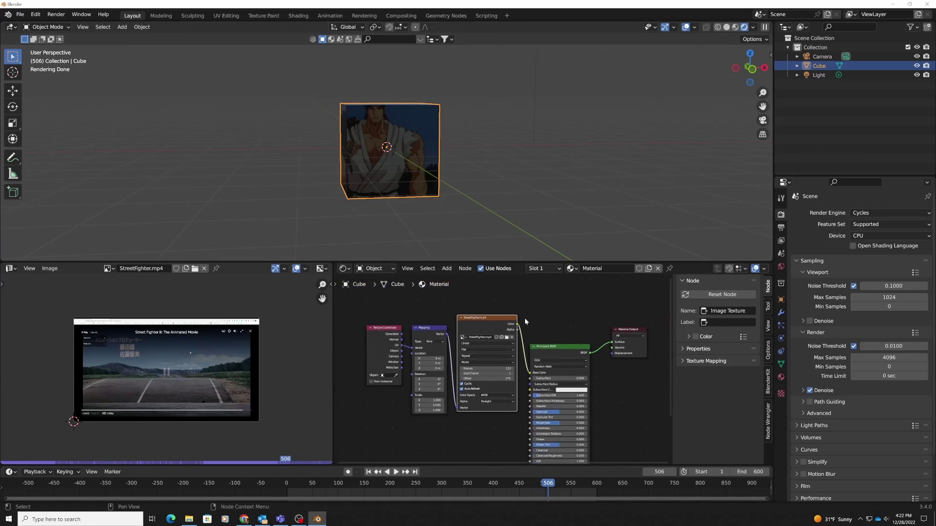
scroll(413, 433, "up", 3)
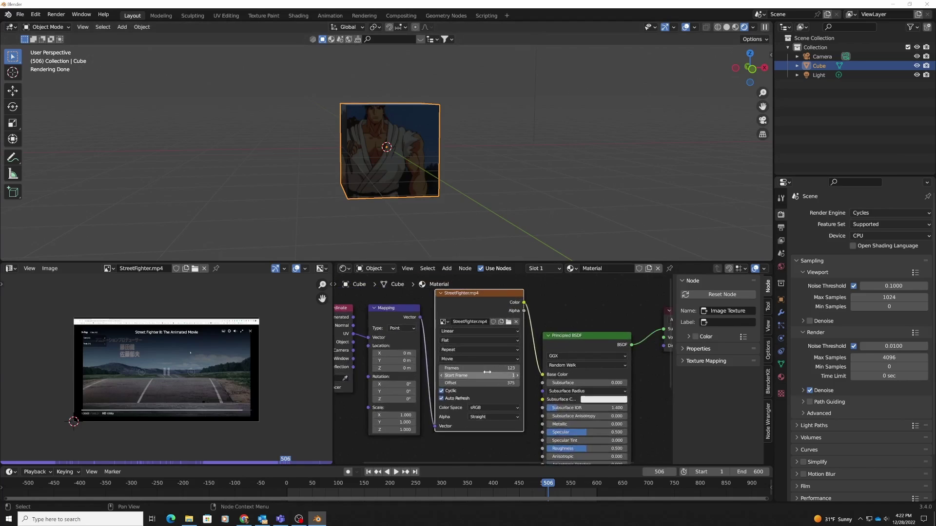